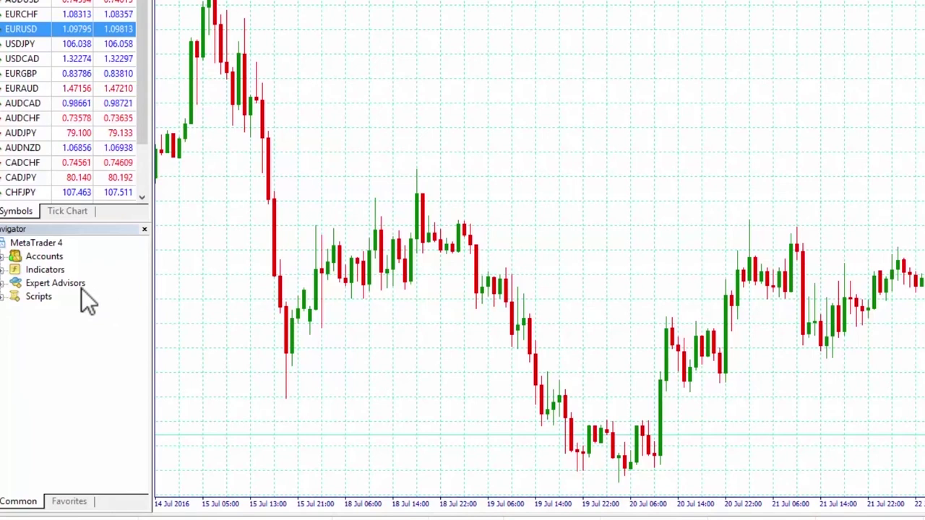
Attach the Tick Chart Trader expert to the chart and start it with live trading allowed
double_click(80, 285)
left_click_drag(81, 298, 355, 337)
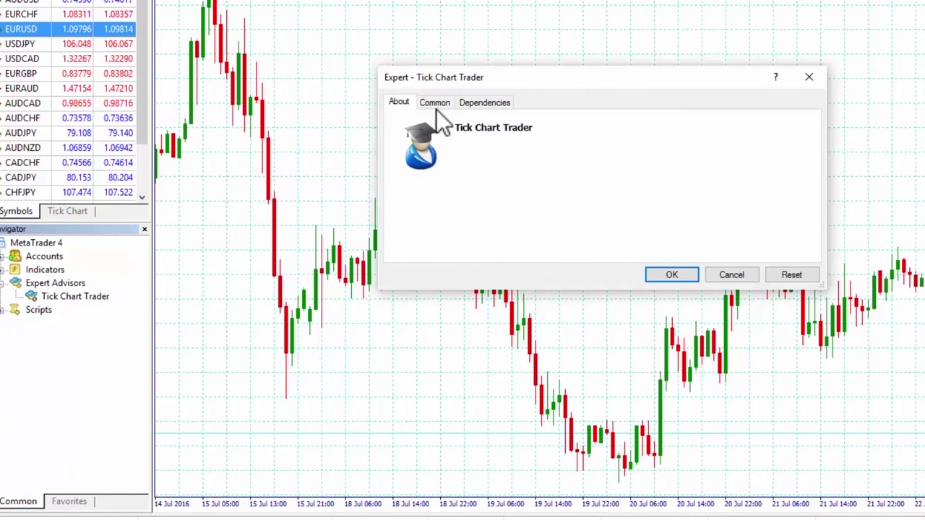
left_click(436, 104)
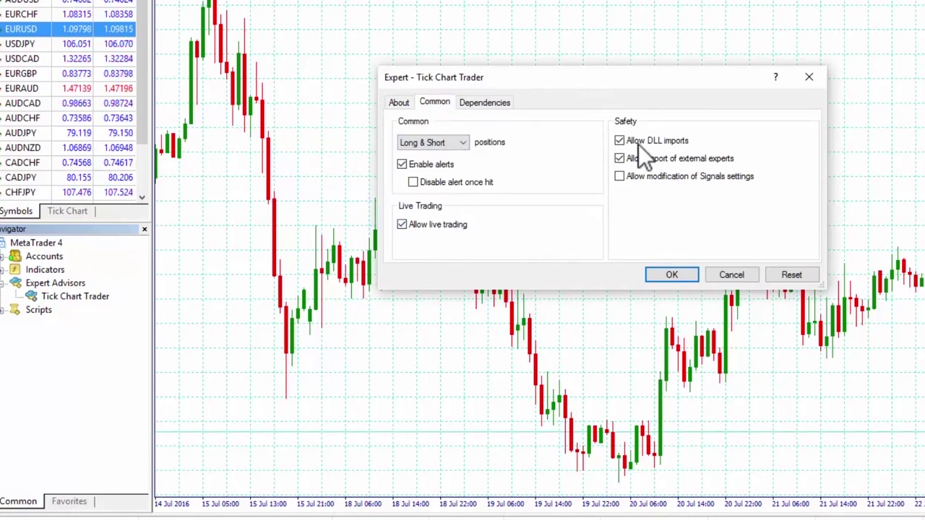
left_click(667, 274)
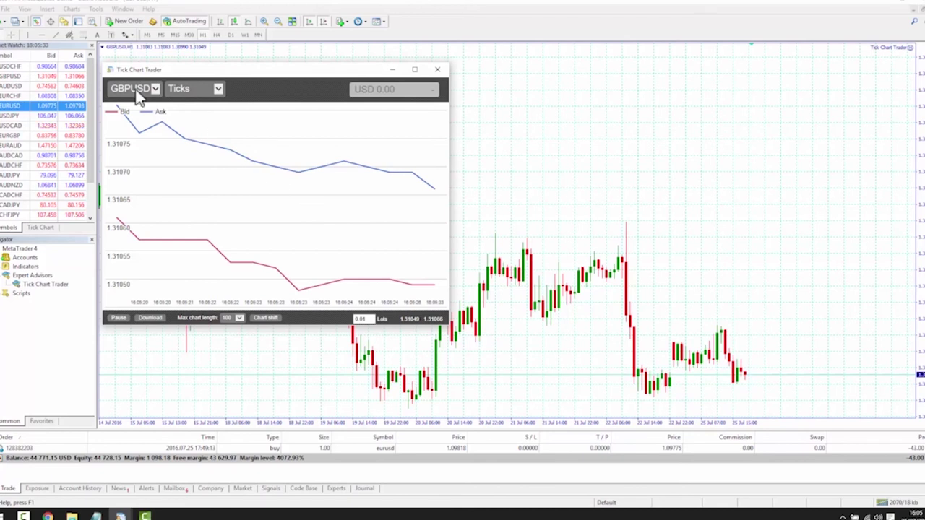
Dismiss the window's system menu and enlarge the Tick Chart Trader window from its bottom-right corner
left_click(114, 64)
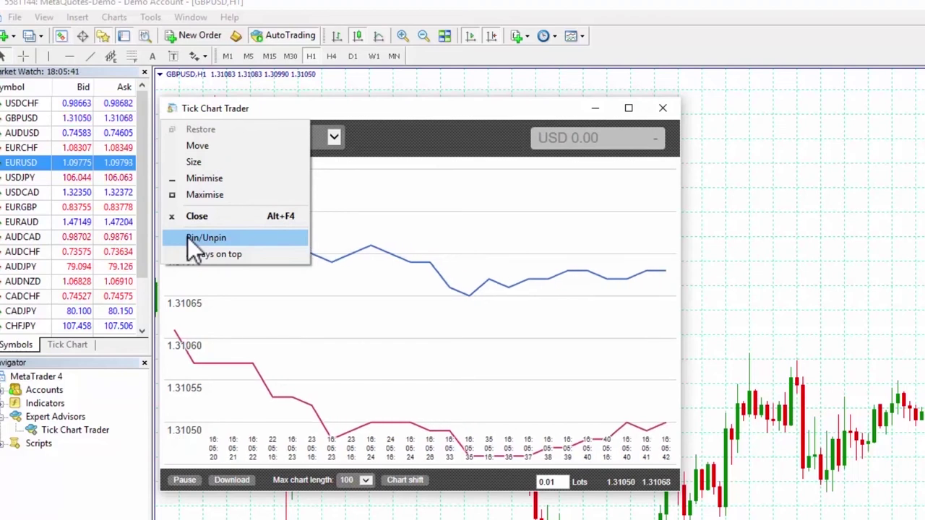
key("Escape")
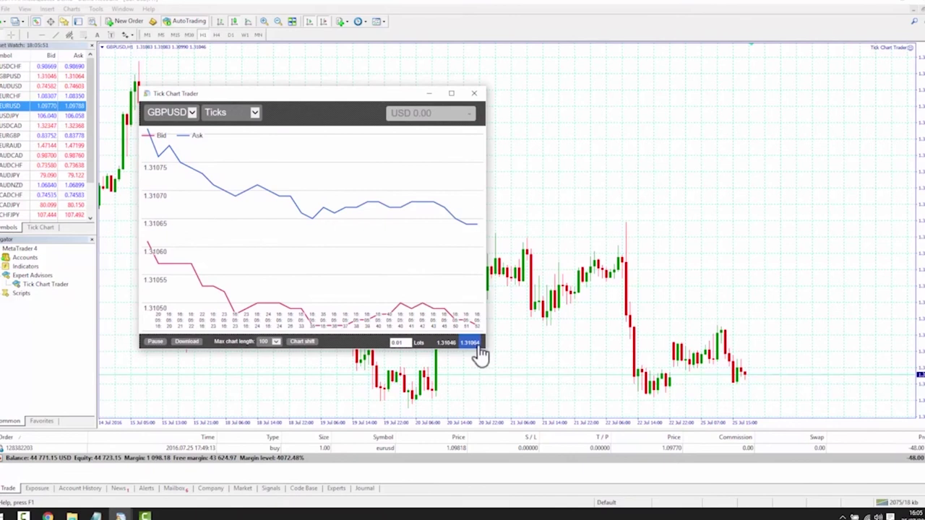
left_click_drag(488, 354, 628, 429)
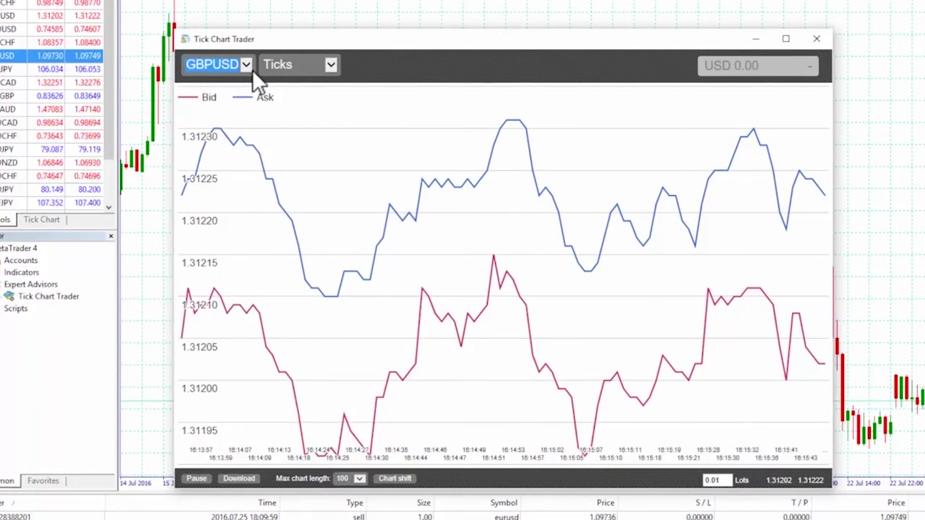
Pick EURUSD from the symbol list and change the lot size from 0.01 to 0.1
left_click(199, 106)
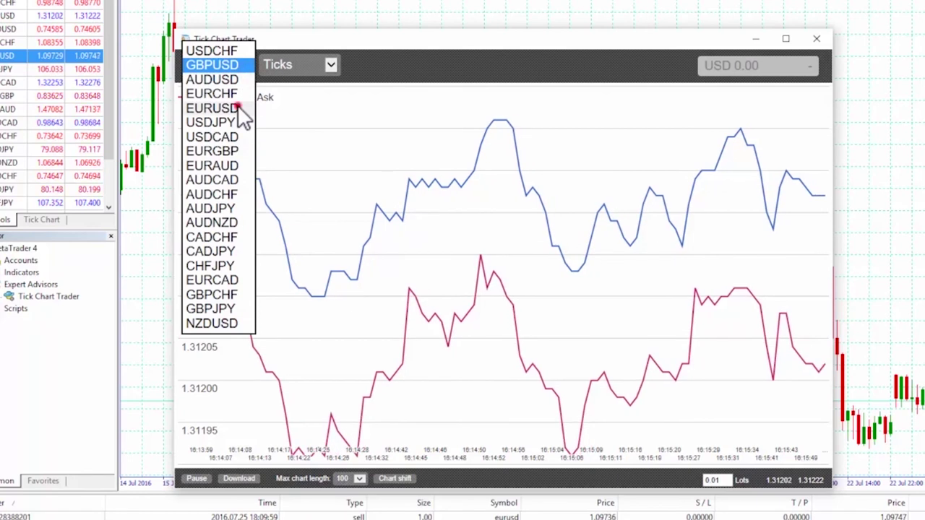
left_click(239, 108)
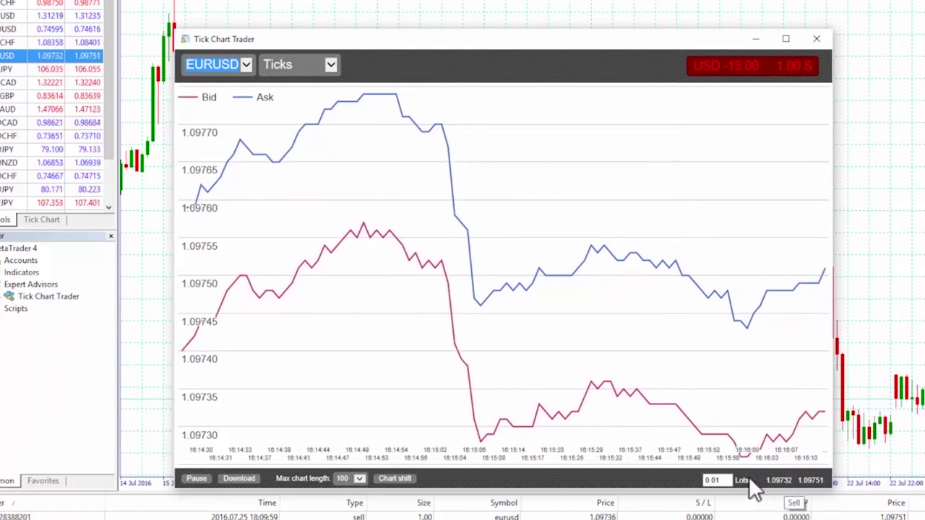
left_click(725, 483)
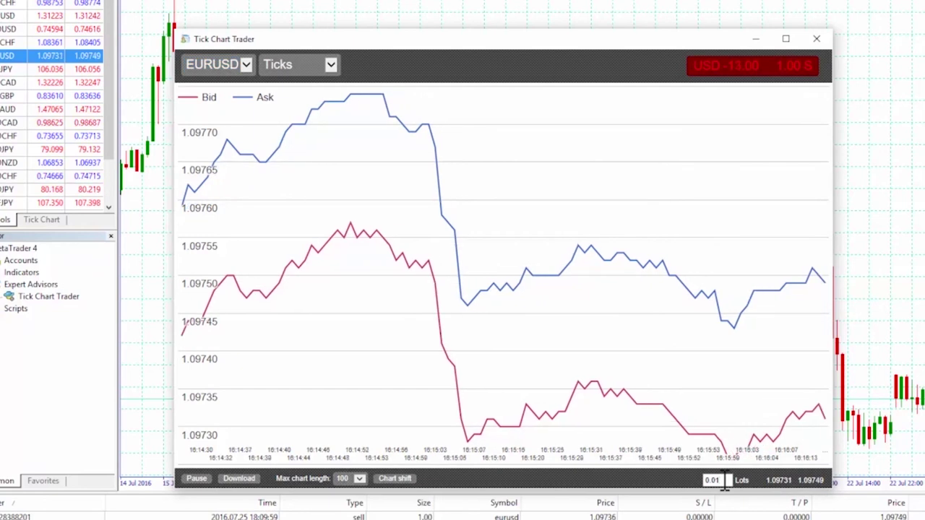
key("BackSpace")
key("BackSpace")
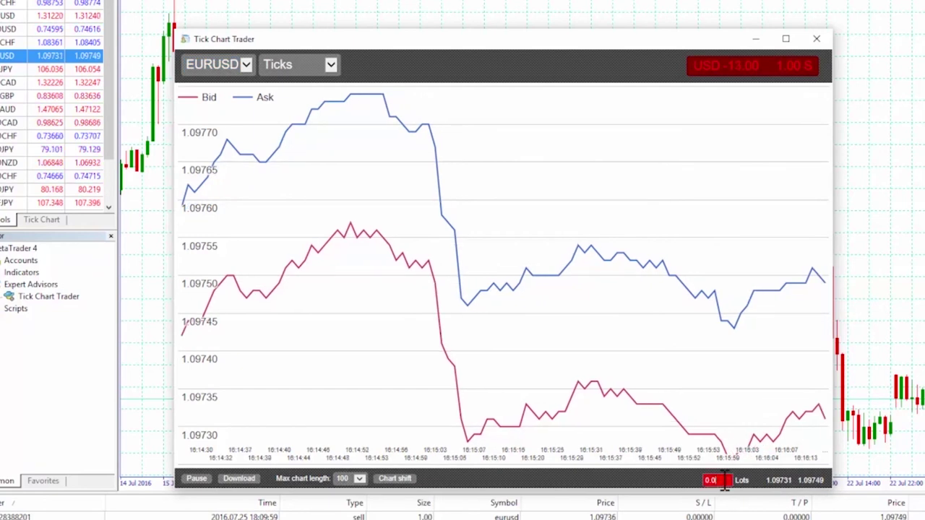
type("1")
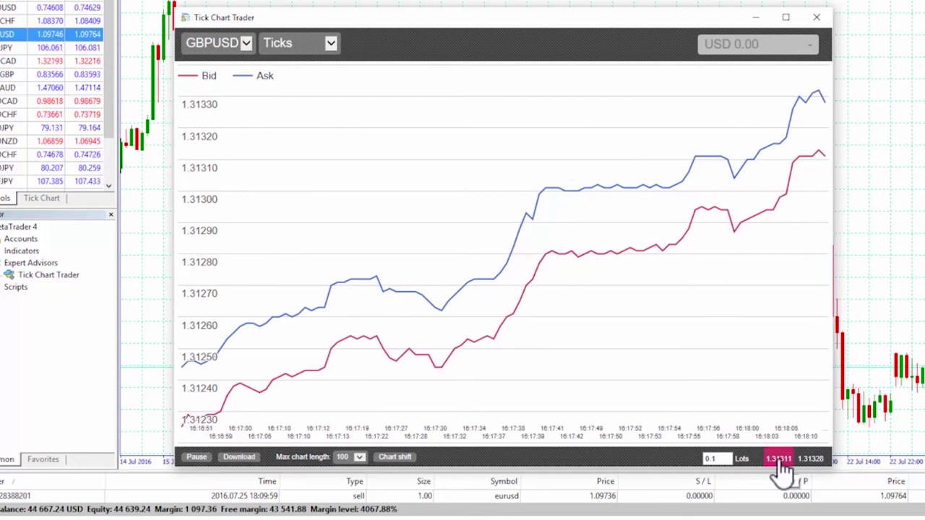
Place a 0.10-lot GBPUSD buy at the ask, then two 0.10-lot sells at the bid
left_click(806, 467)
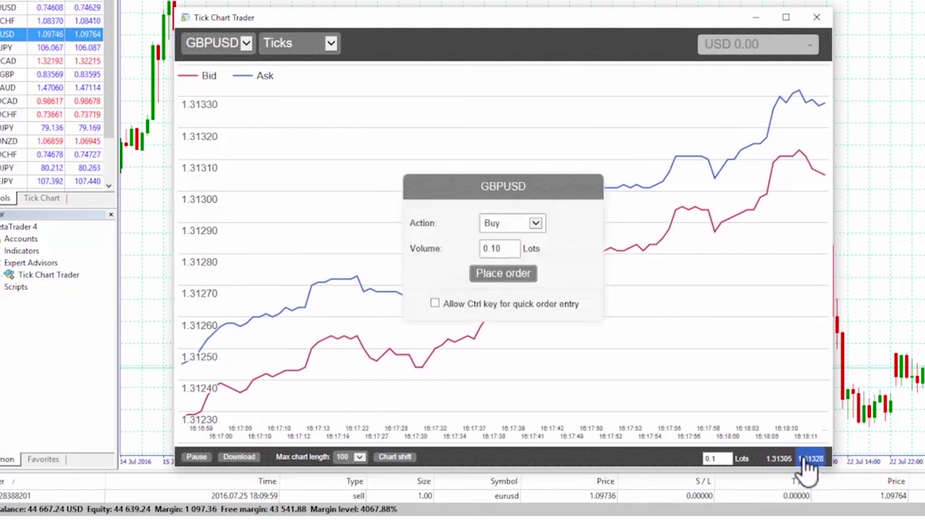
left_click(504, 274)
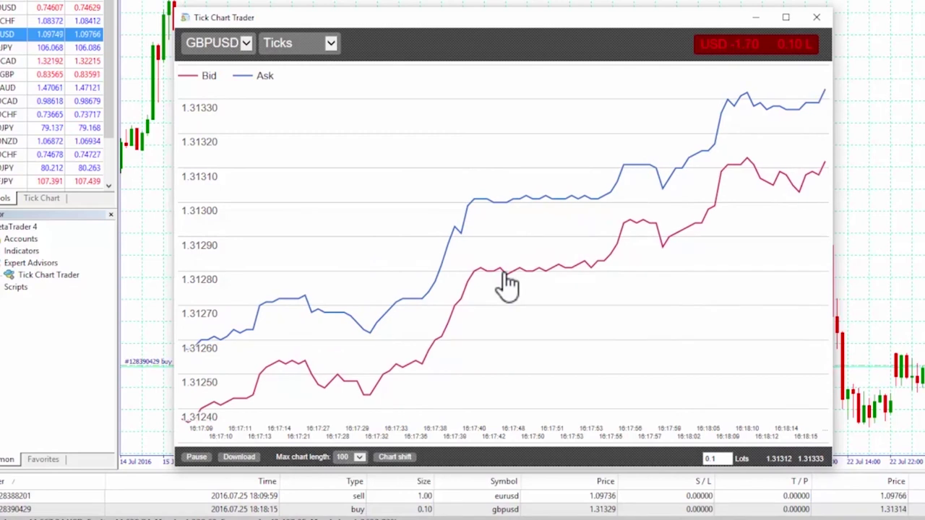
left_click(771, 461)
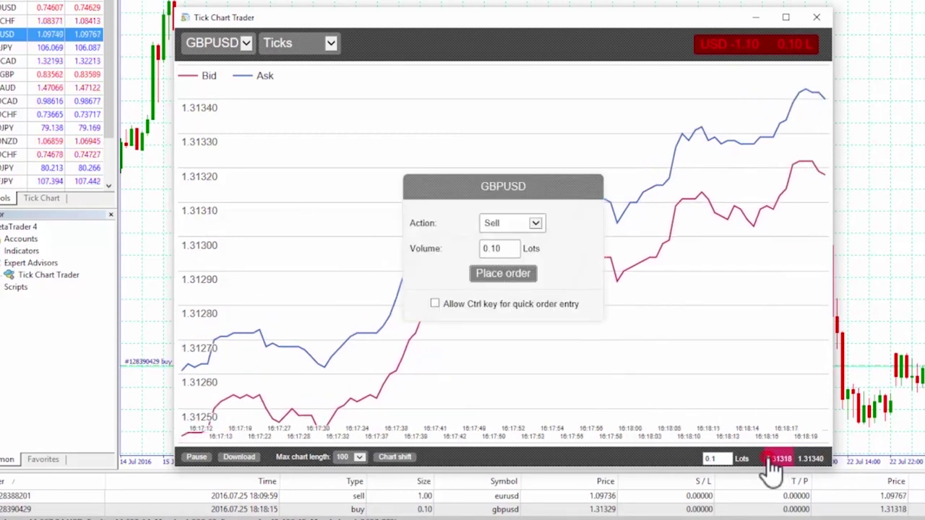
left_click(523, 279)
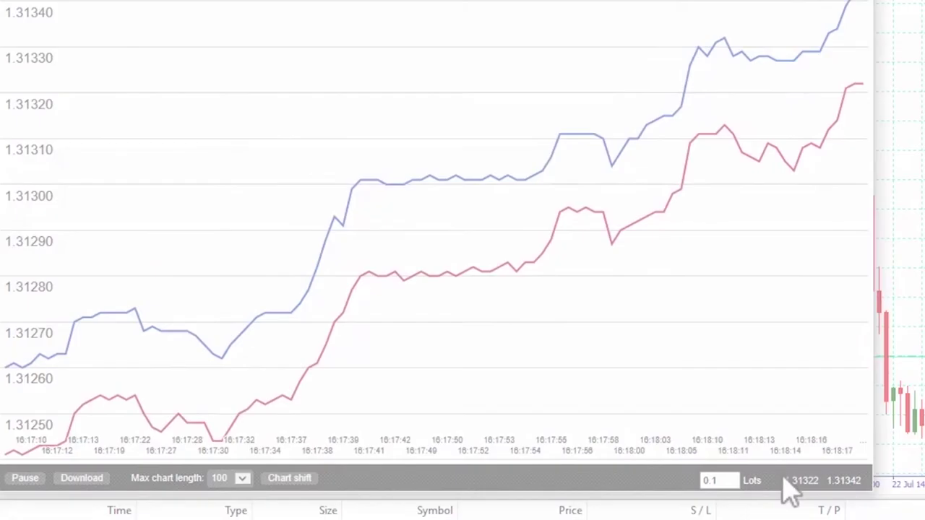
left_click(790, 492)
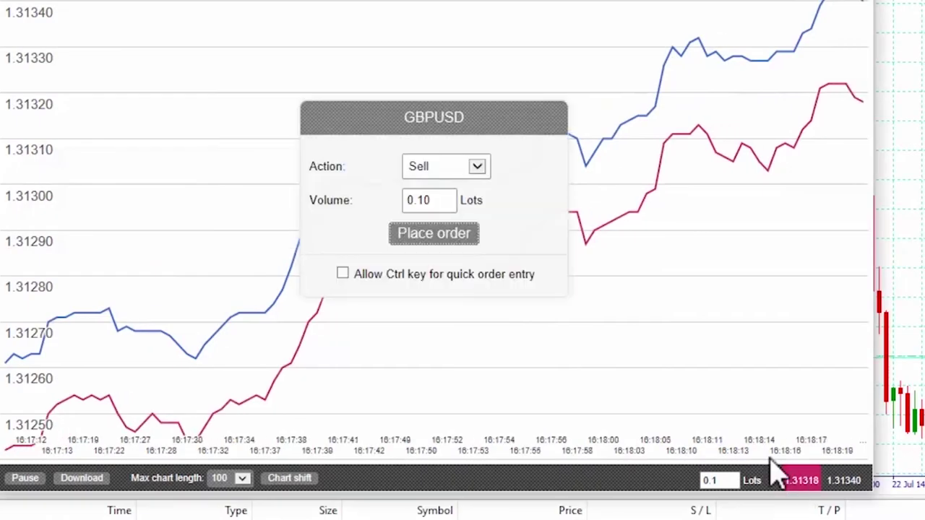
left_click(458, 240)
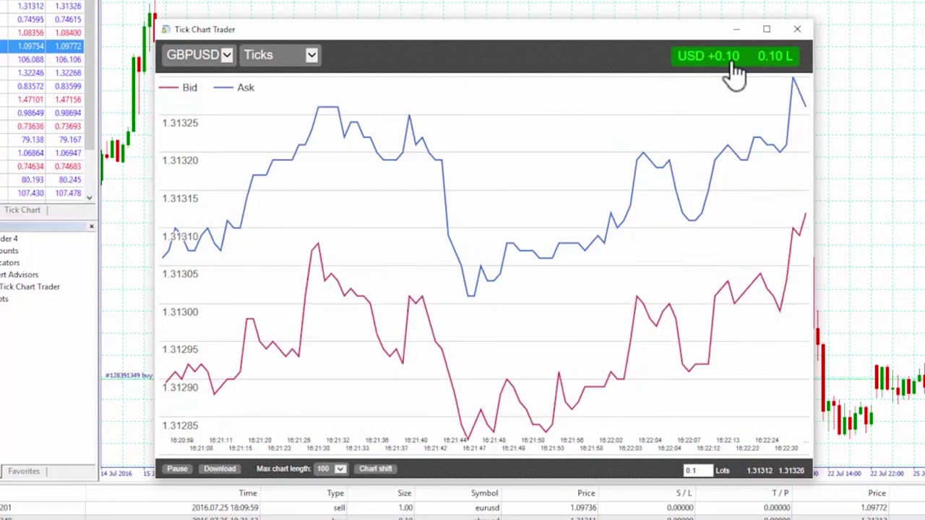
Send a 0.10-lot sell order from the green profit box to close the GBPUSD position
left_click(734, 58)
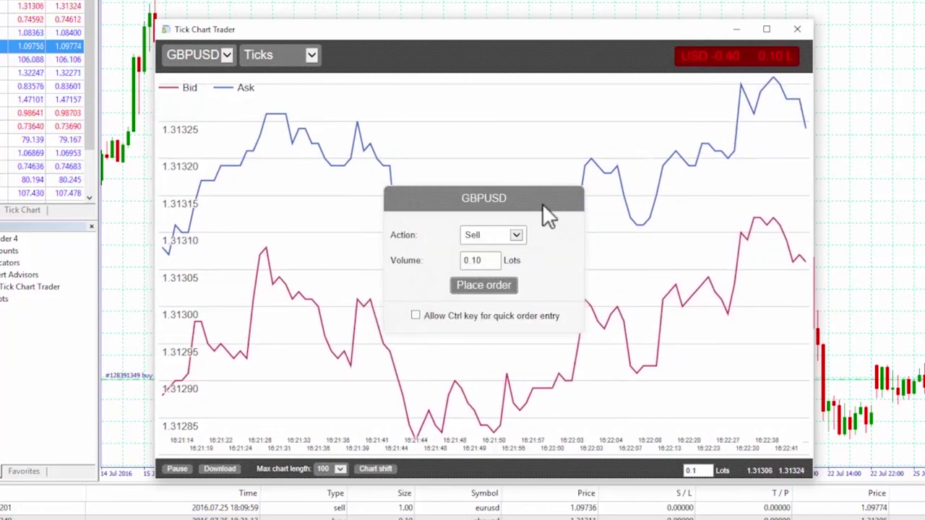
left_click(496, 289)
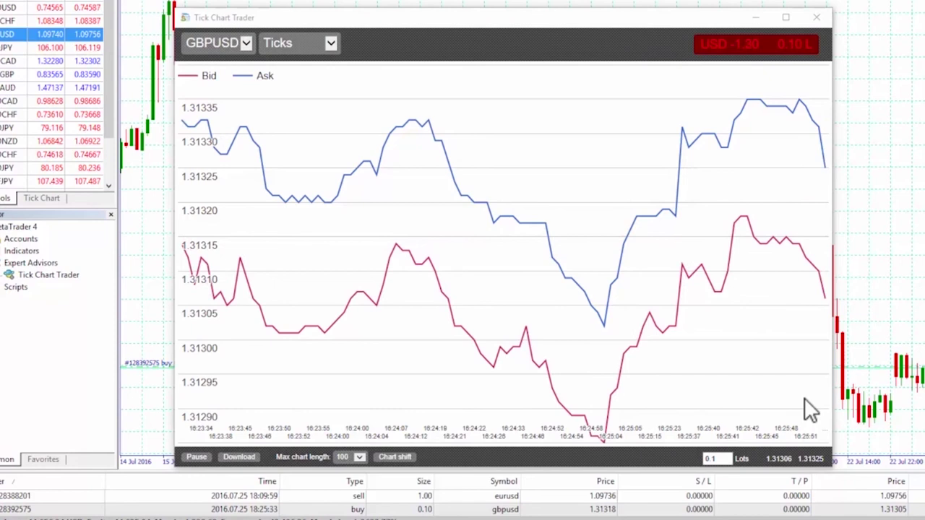
Place GBPUSD buy, sell and closing orders with the B, S and C keys
left_click(810, 410)
key("b")
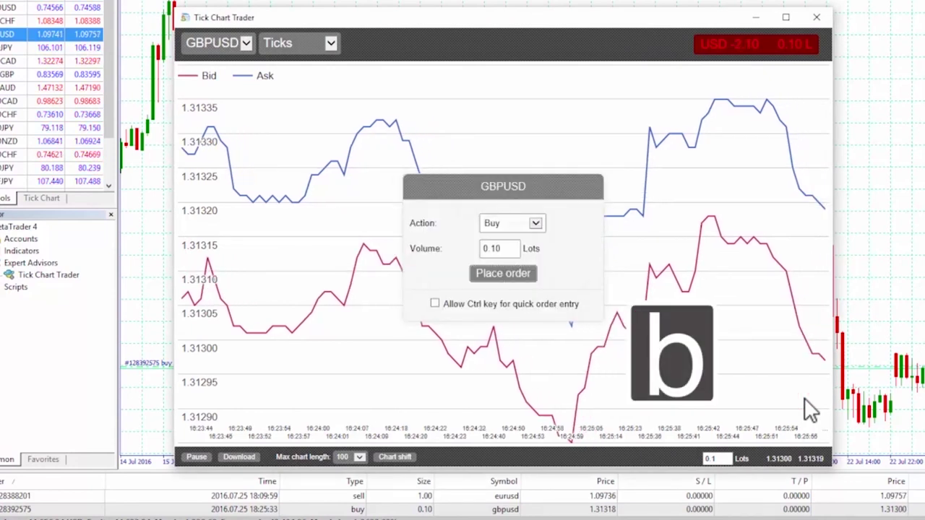
key("Return")
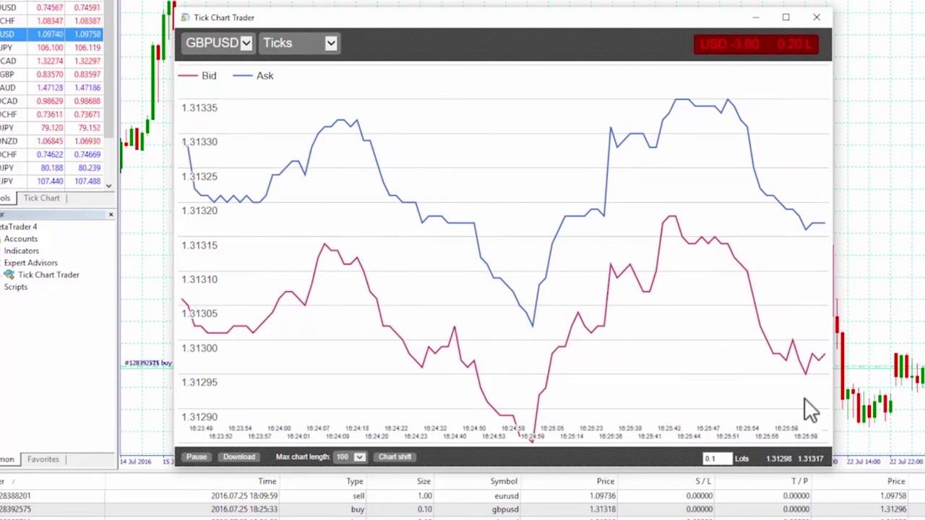
key("s")
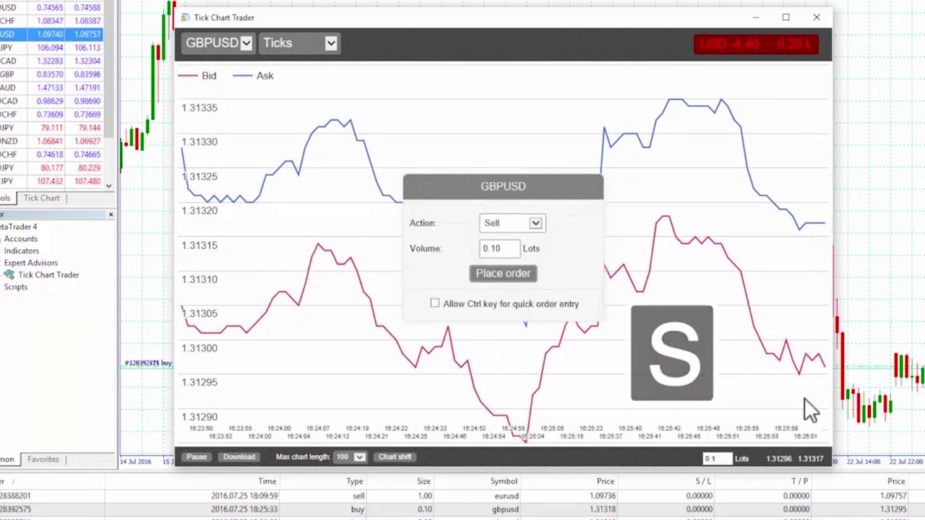
key("Return")
key("c")
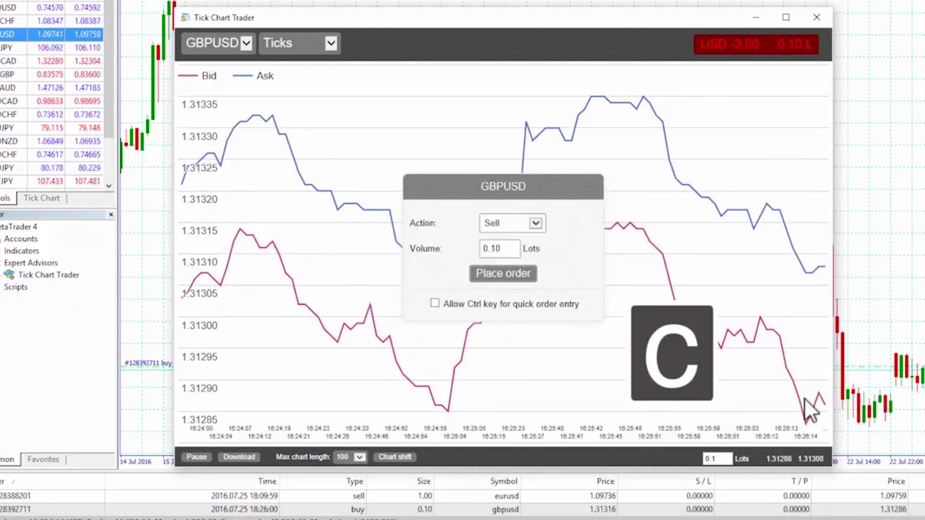
key("Return")
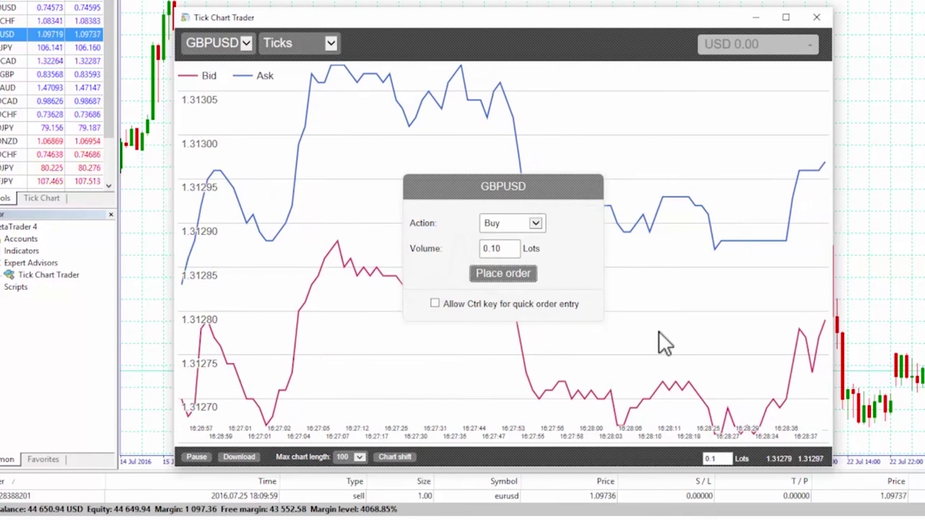
Enter .2 as the Volume in the GBPUSD order dialog, then dismiss it
key("shift+Tab")
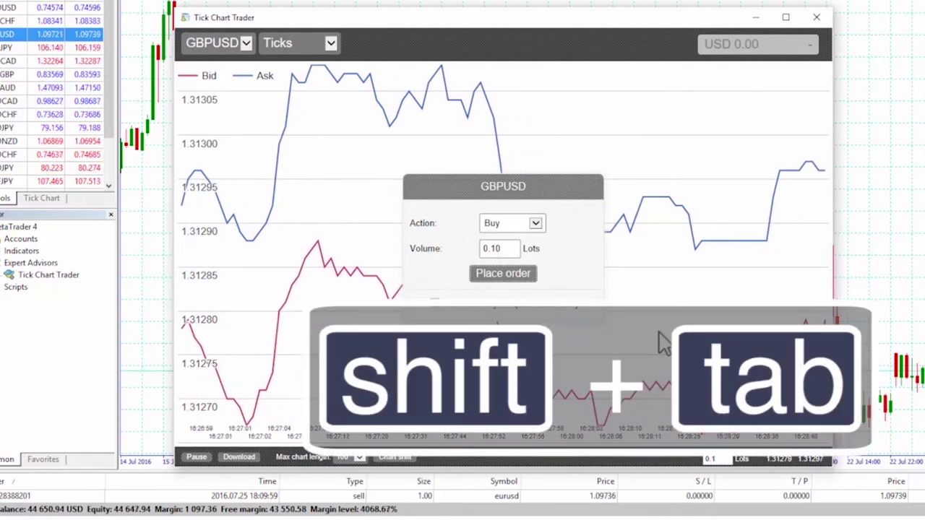
key("shift+Tab")
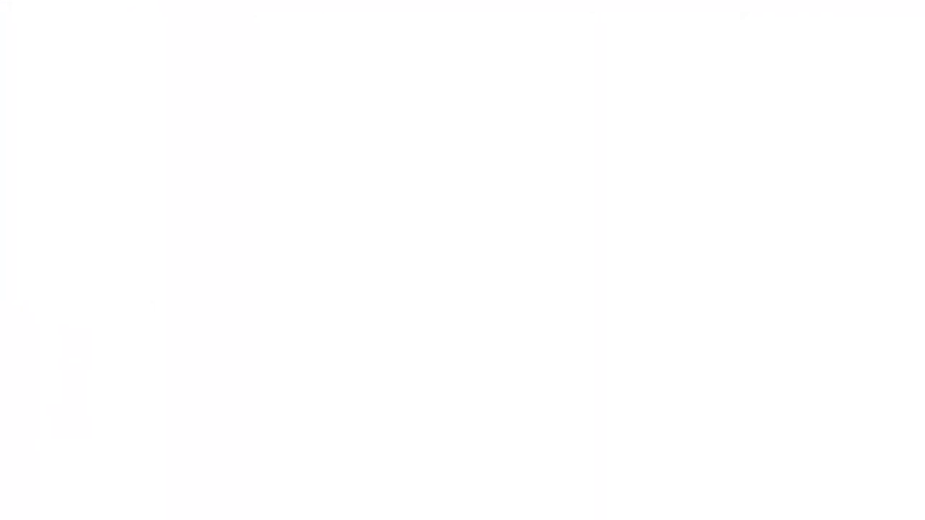
type(".2")
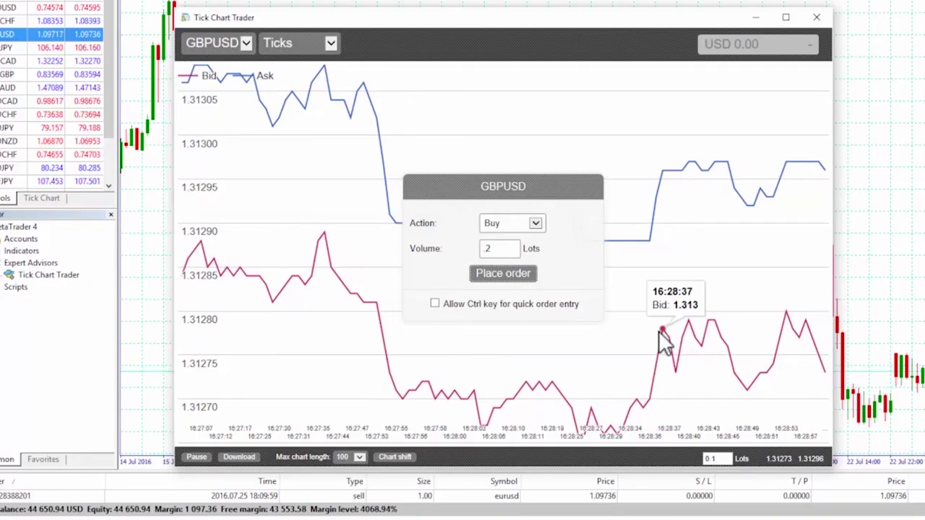
key("Escape")
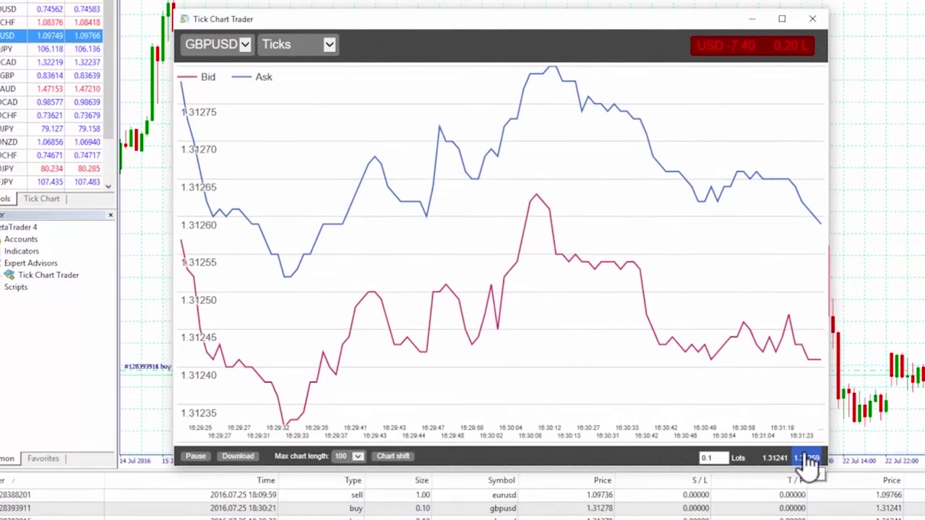
Tick 'Allow Ctrl key for quick order entry' in the GBPUSD order dialog
left_click(612, 421)
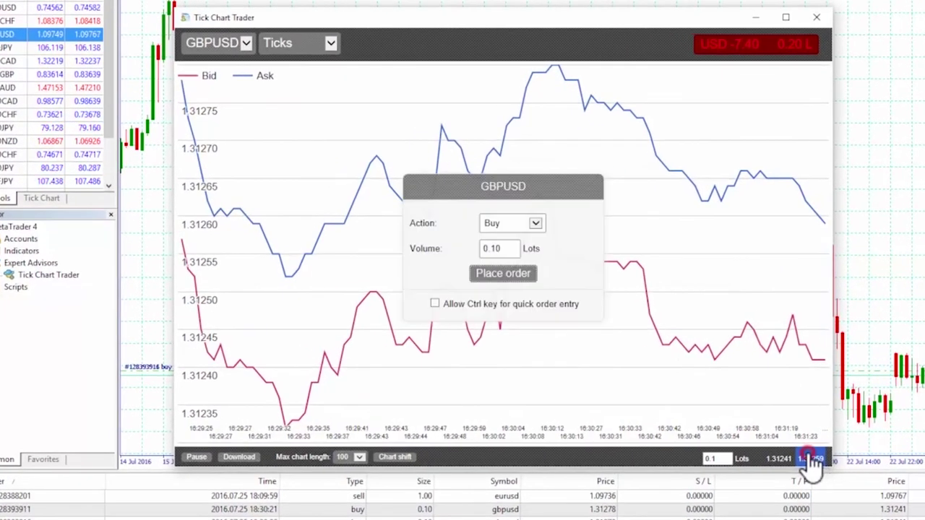
left_click(554, 304)
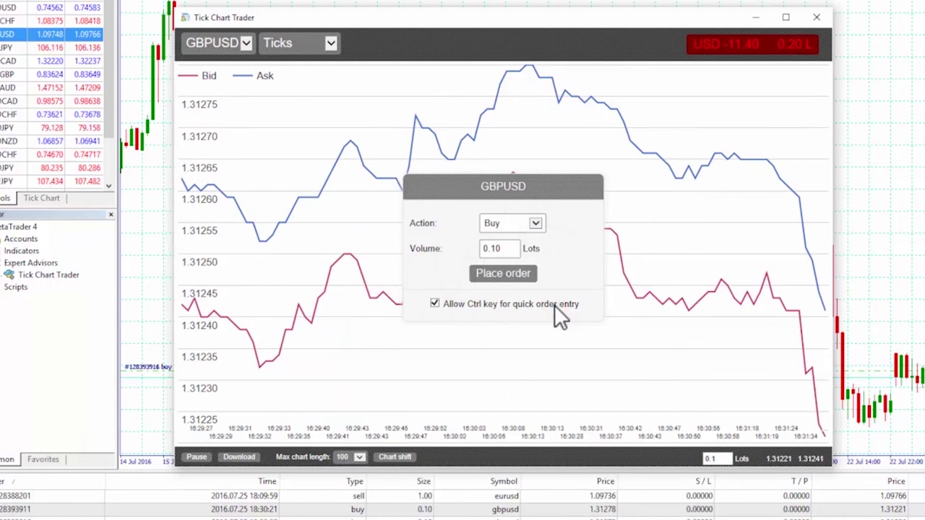
left_click(636, 337)
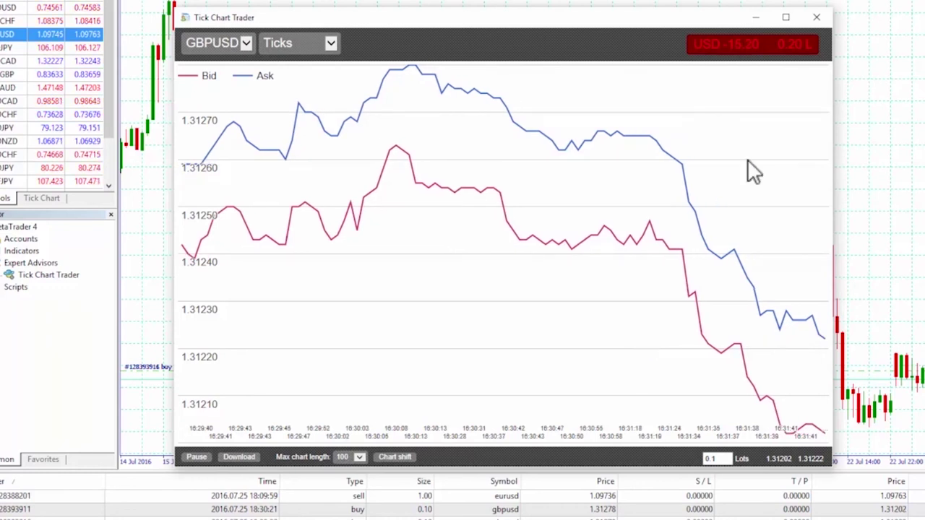
Buy 0.10 lots of GBPUSD instantly, then use Ctrl+B, Ctrl+S and Ctrl+C for quick orders
left_click(791, 74, "ctrl")
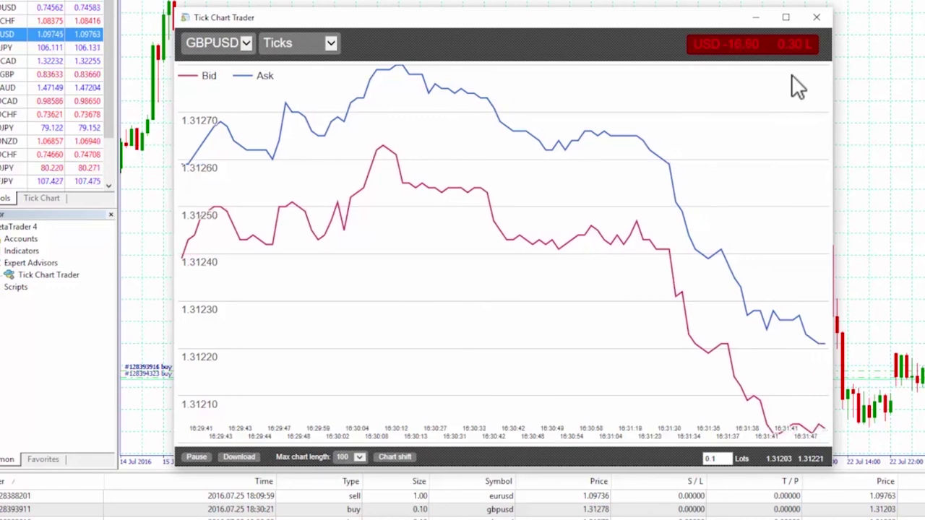
key("ctrl+b")
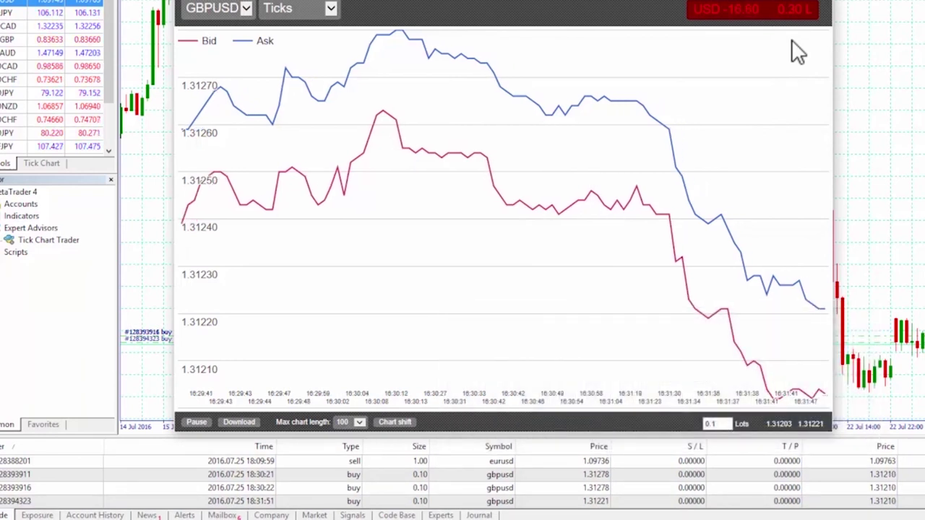
key("ctrl+s")
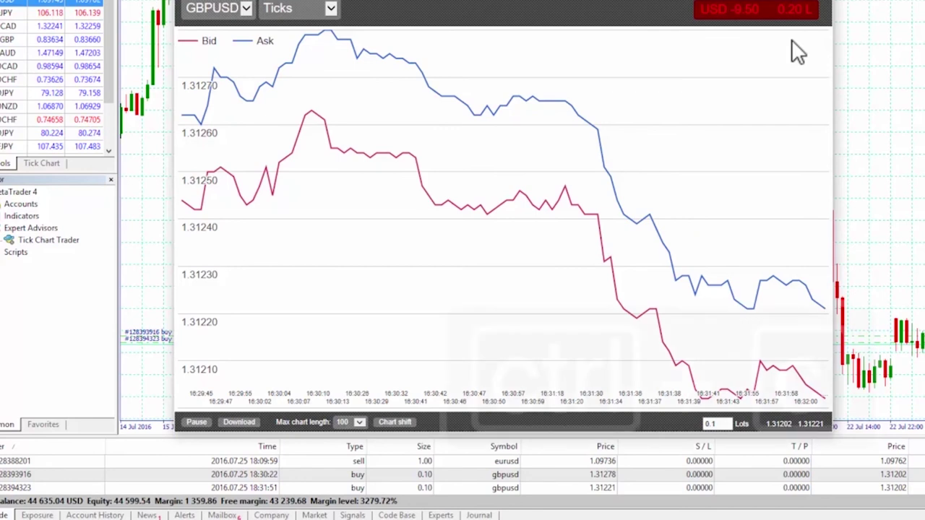
key("ctrl+c")
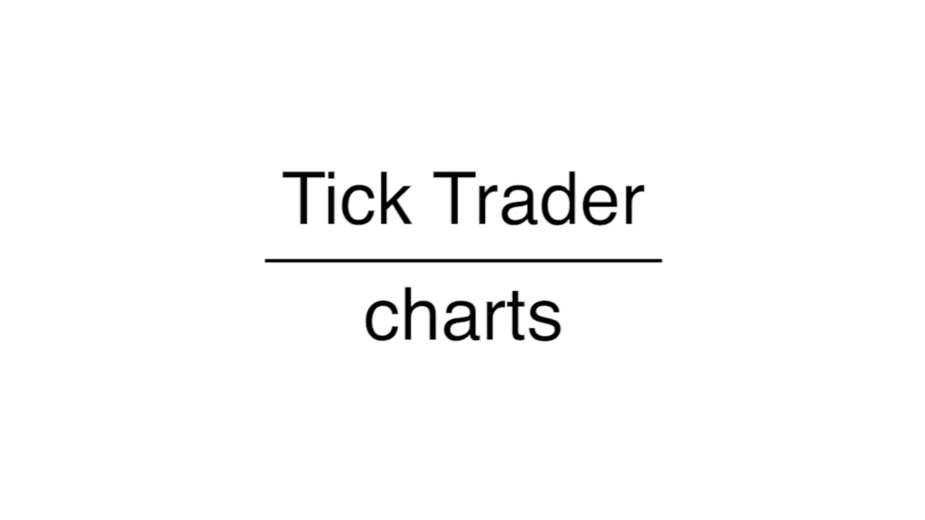
Keep Ticks at first, then choose Tick speed from the chart-type list
left_click(254, 118)
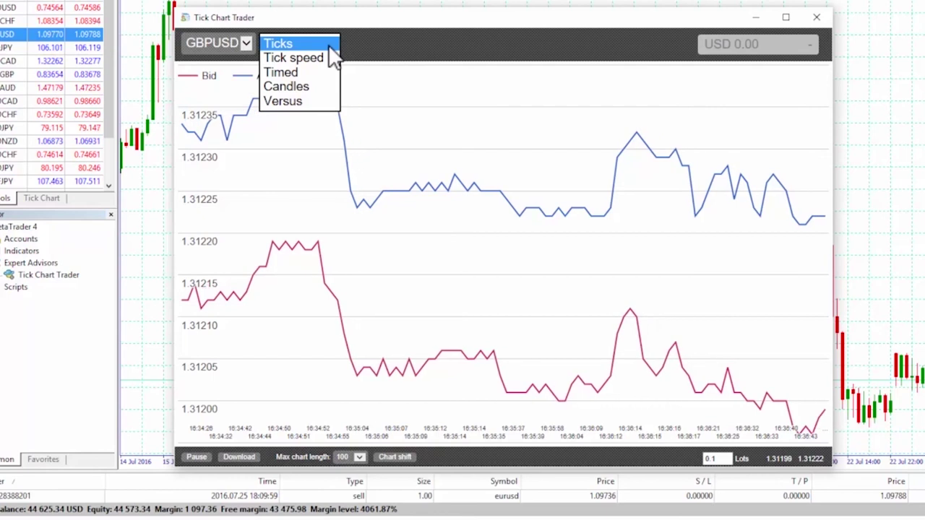
left_click(328, 44)
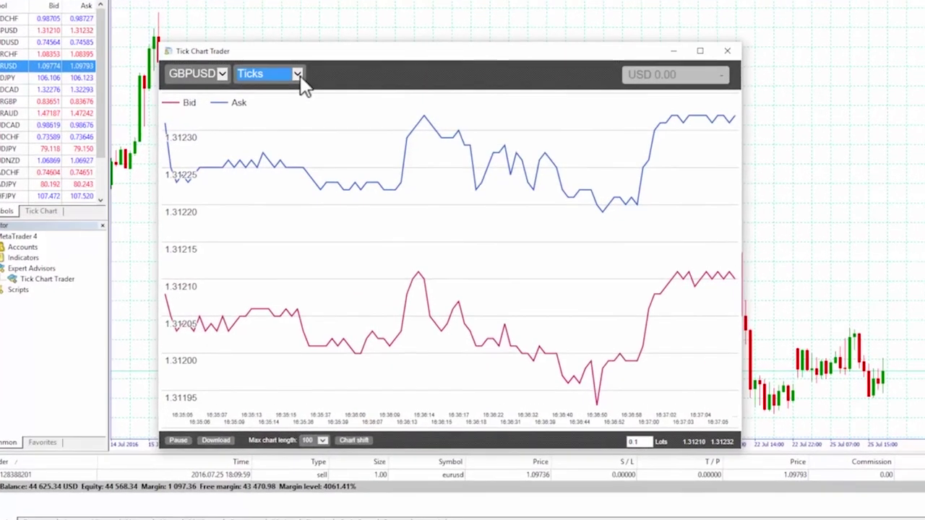
left_click(298, 74)
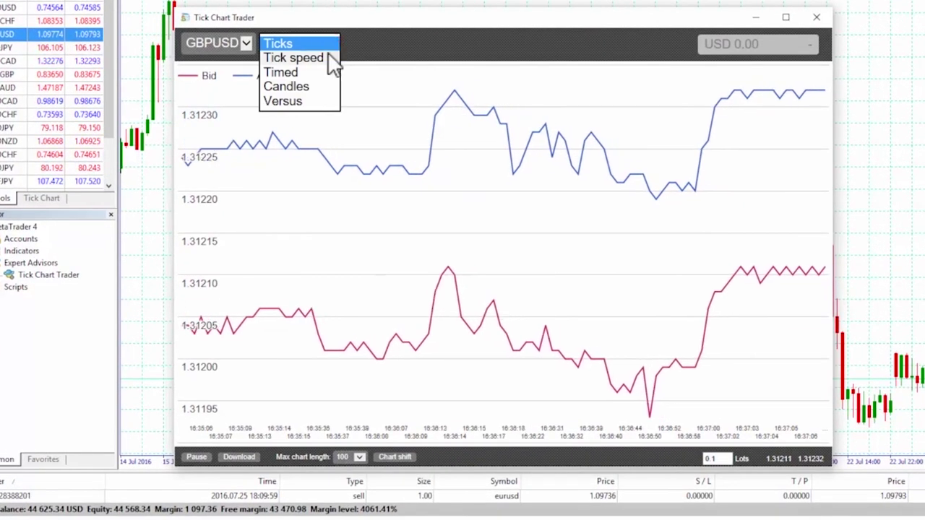
left_click(329, 62)
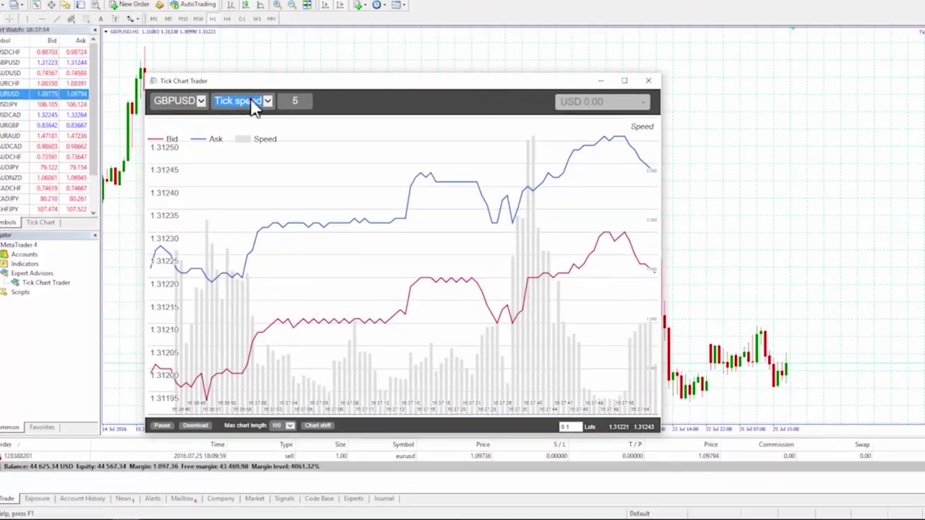
Choose Timed from the Tick Chart Trader chart-type list
left_click(242, 111)
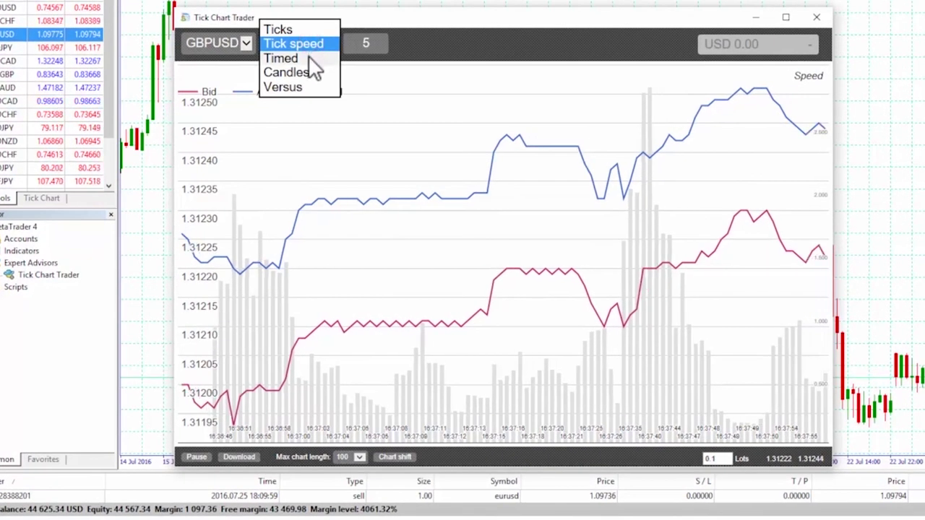
left_click(310, 63)
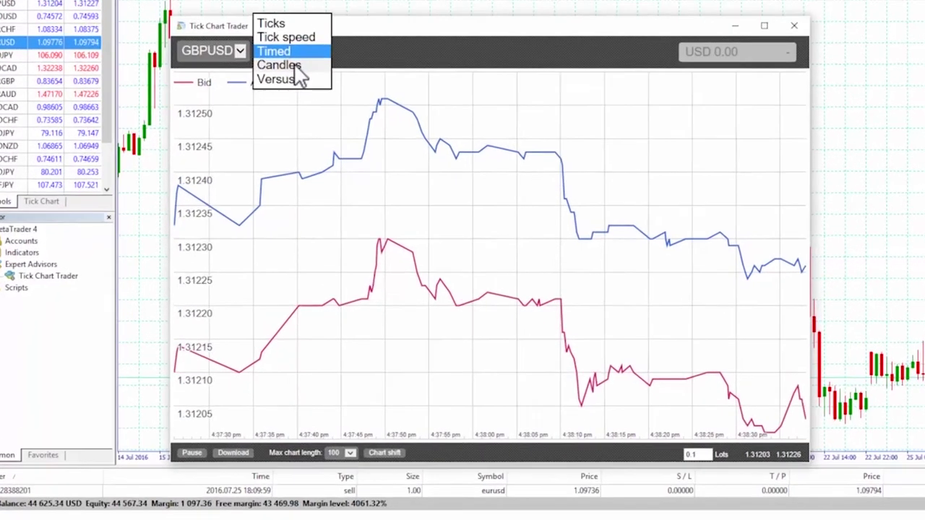
Change the GBPUSD tick chart's chart type to Candles
left_click(232, 122)
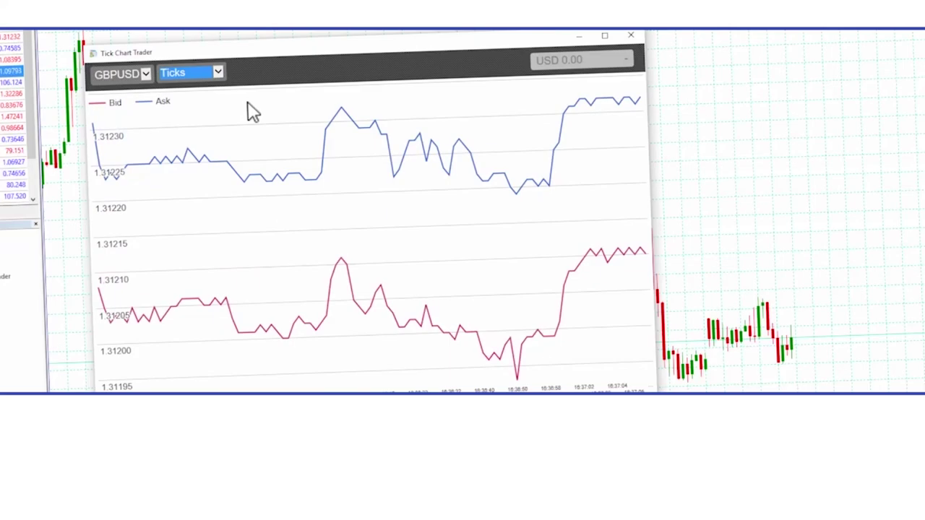
Pick Tick speed from the chart-type list so the GBPUSD chart shows speed bars
left_click(218, 73)
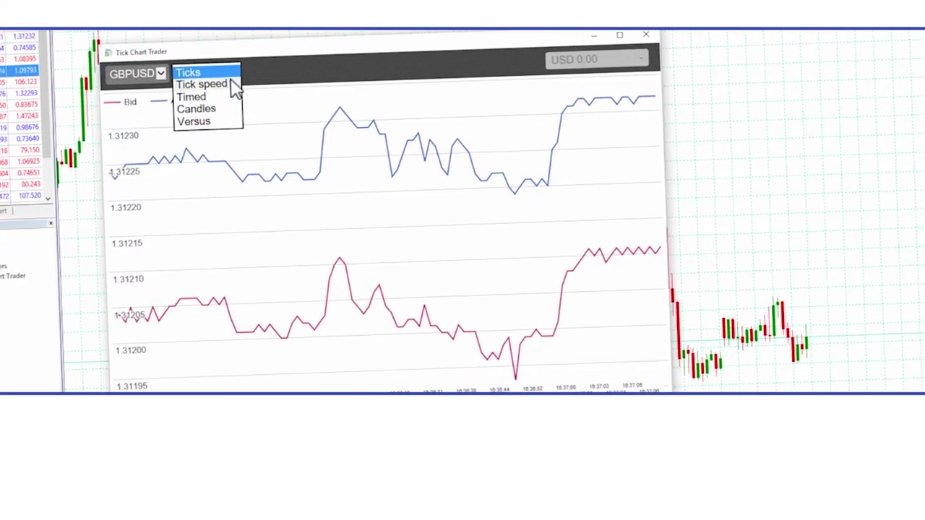
left_click(247, 89)
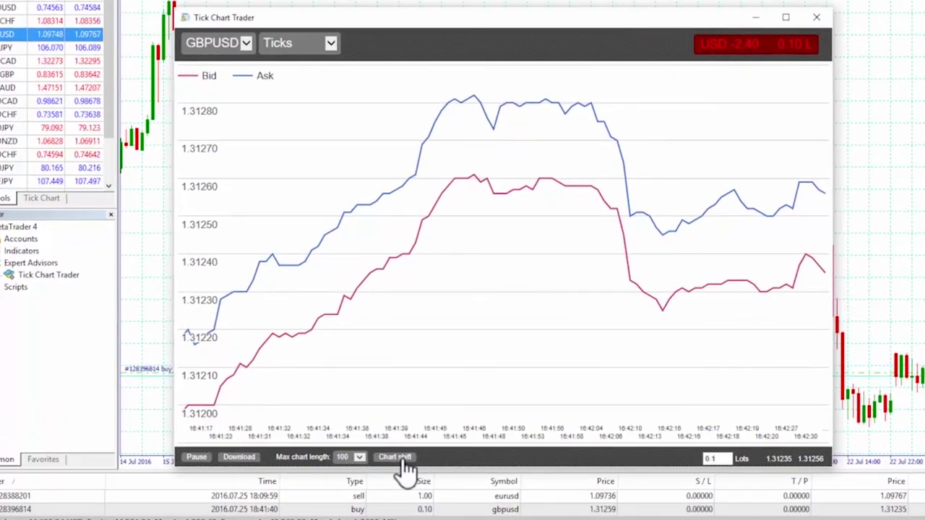
left_click(402, 457)
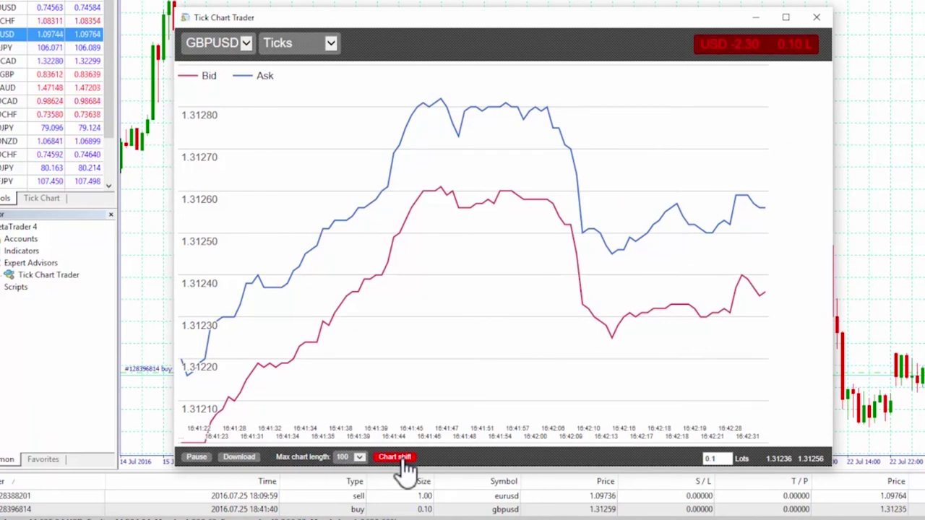
left_click(402, 459)
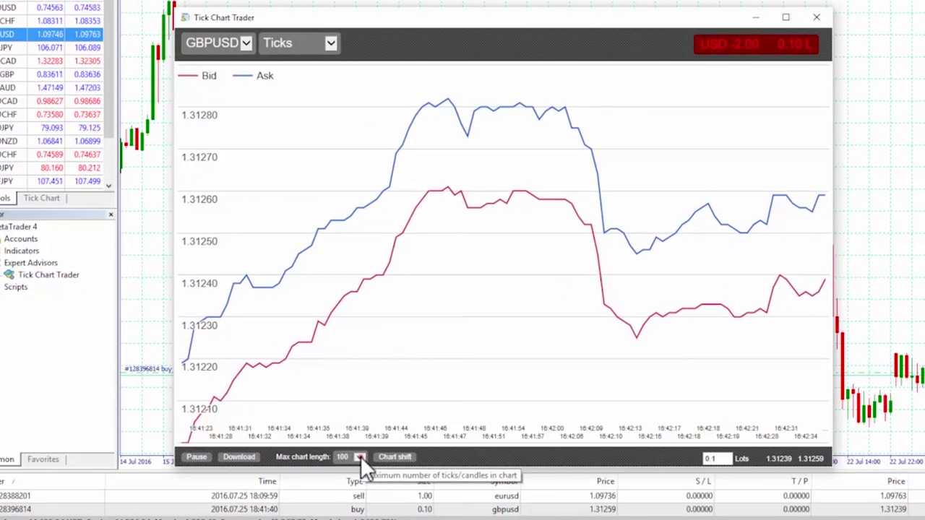
left_click(361, 456)
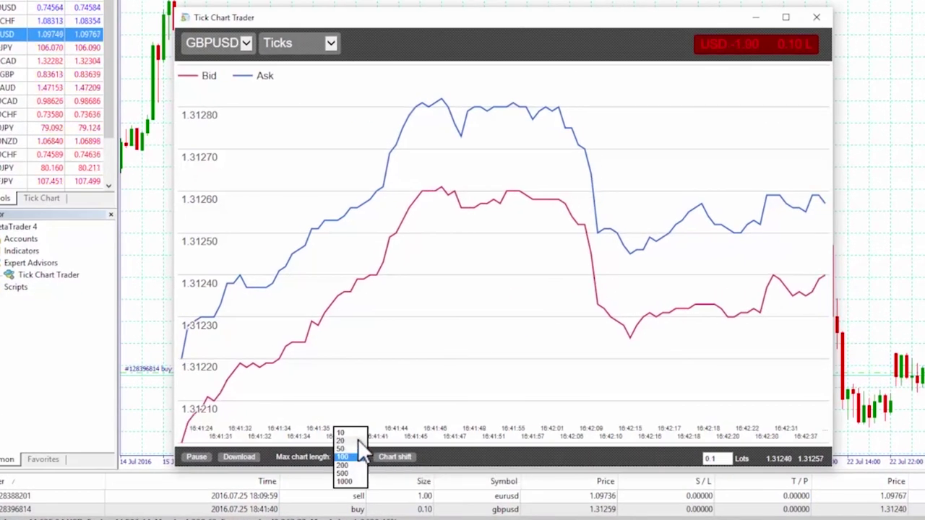
left_click(356, 439)
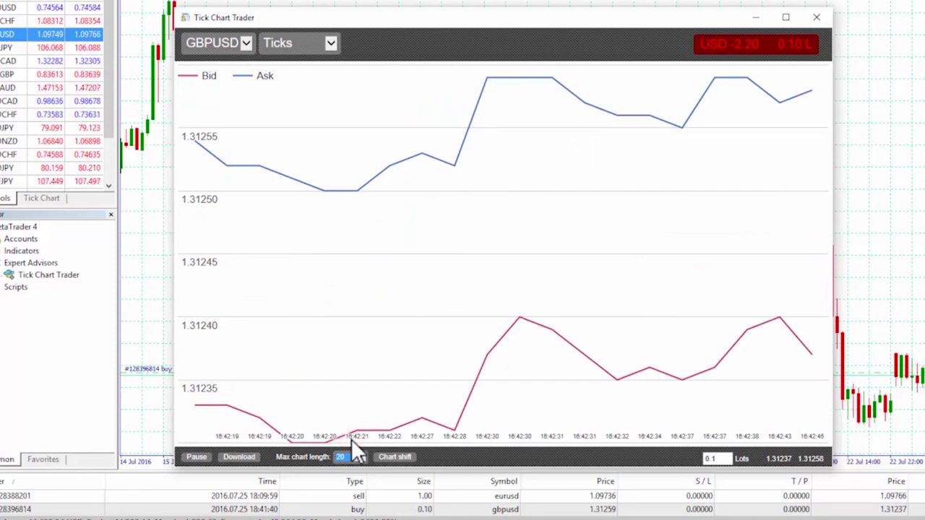
left_click(359, 455)
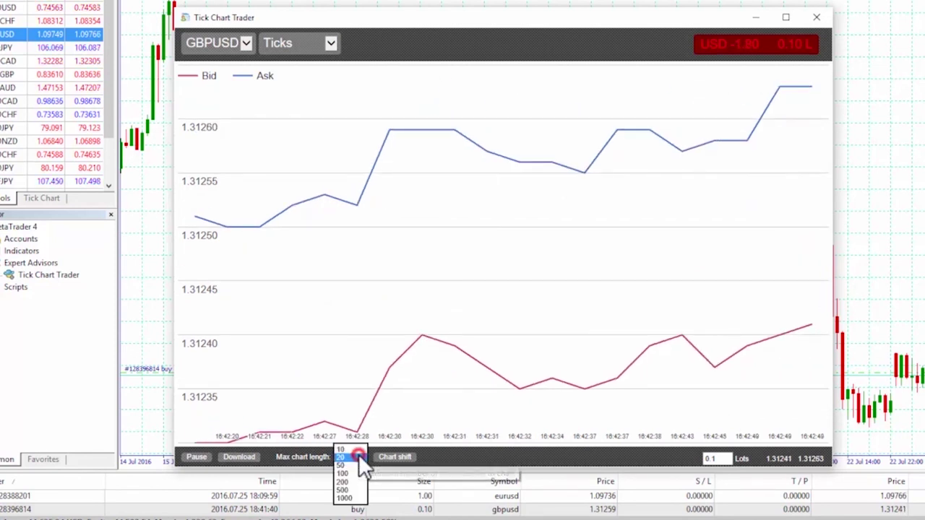
left_click(355, 473)
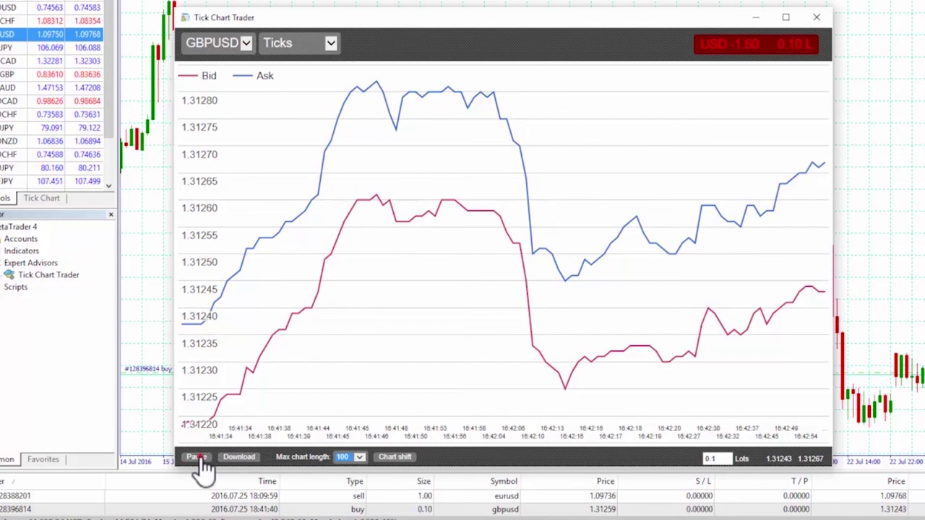
Pause the live GBPUSD tick chart and save its tick data as tickdownload.csv
left_click(201, 459)
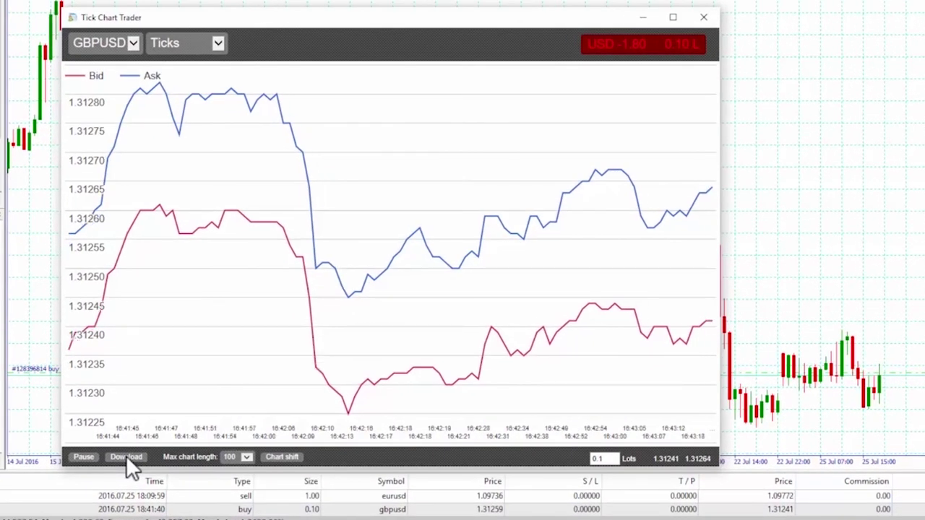
left_click(128, 458)
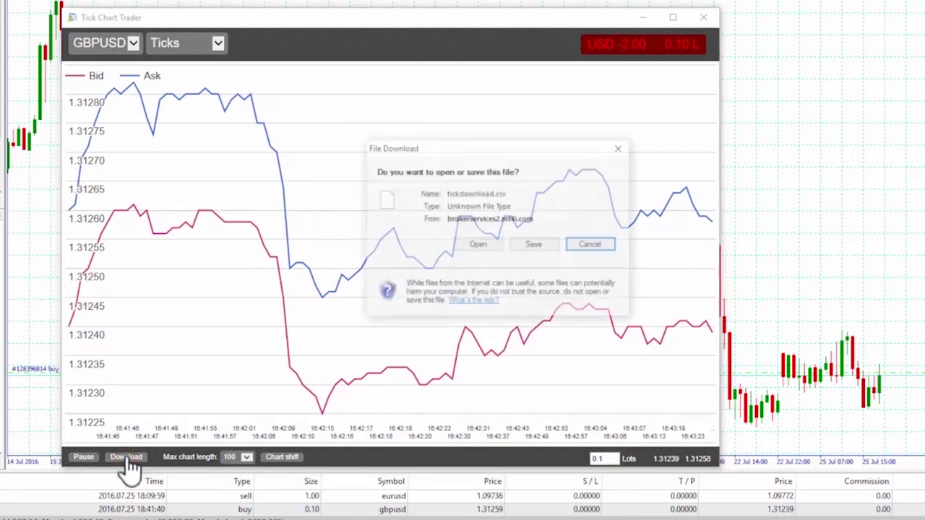
left_click(538, 246)
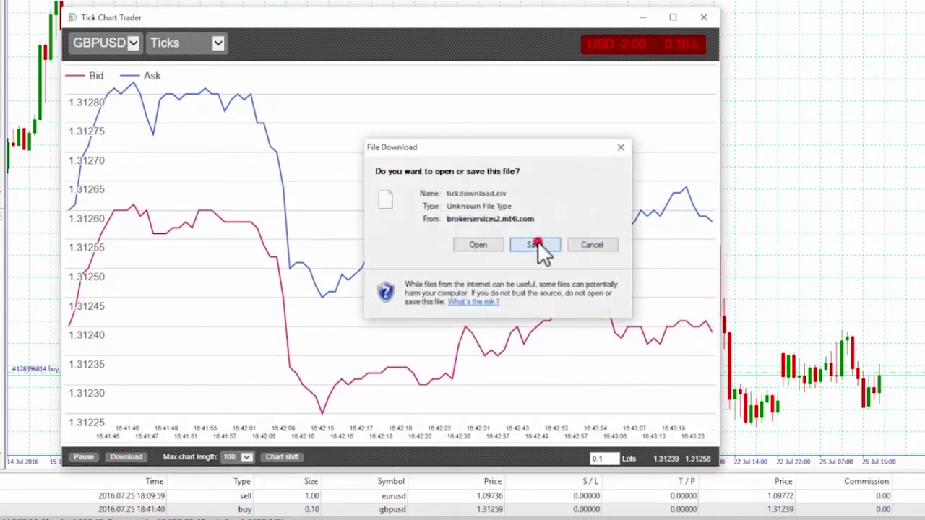